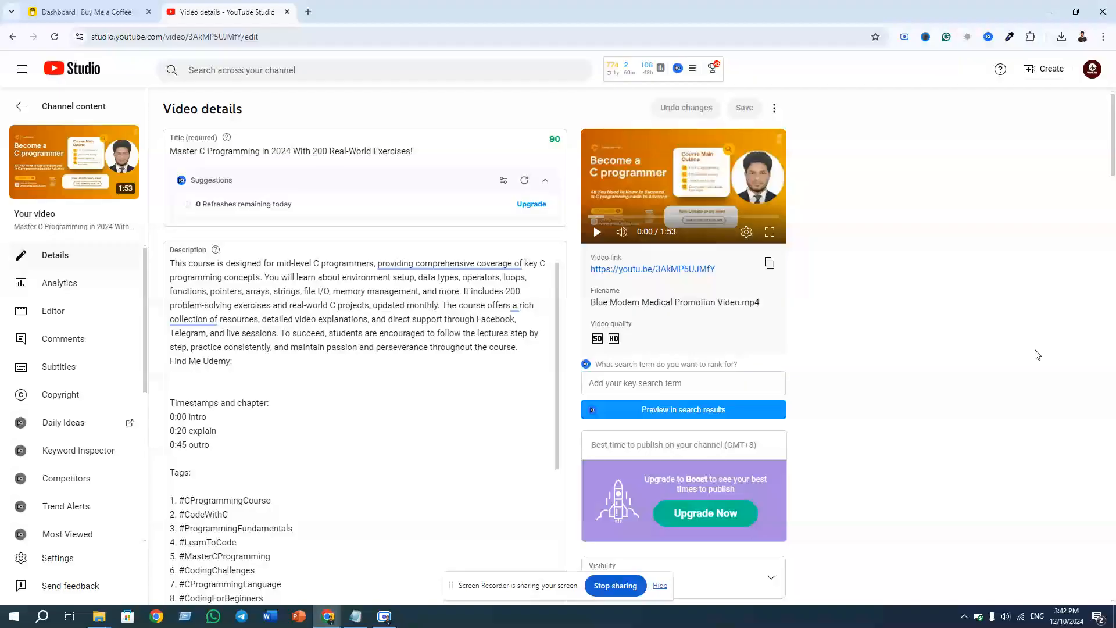
Step: Visit your channel page, return to YouTube Studio, and open the details of the "Fiverr Tips - How I Identify Fiverr Scammers" video from the channel content
left_click(407, 298)
left_click(1093, 69)
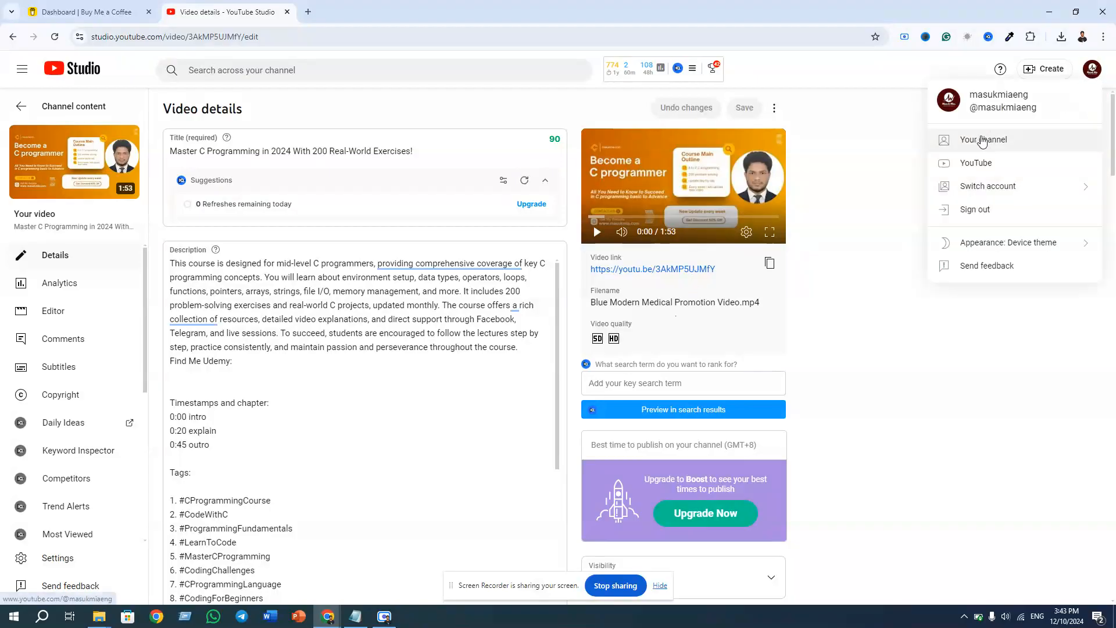
left_click(985, 141)
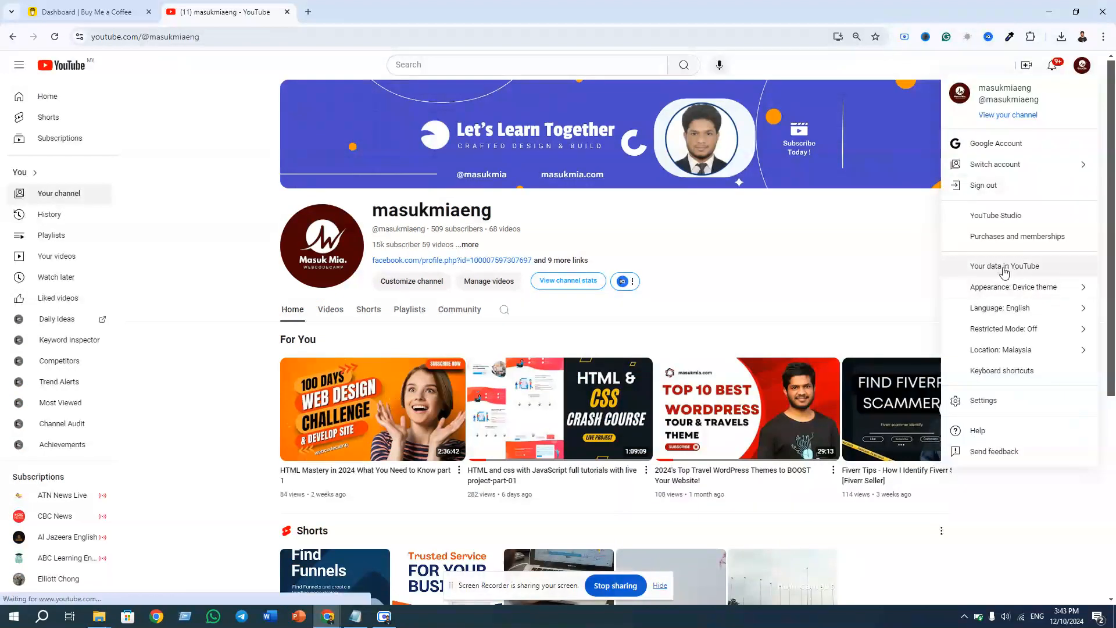
left_click(989, 216)
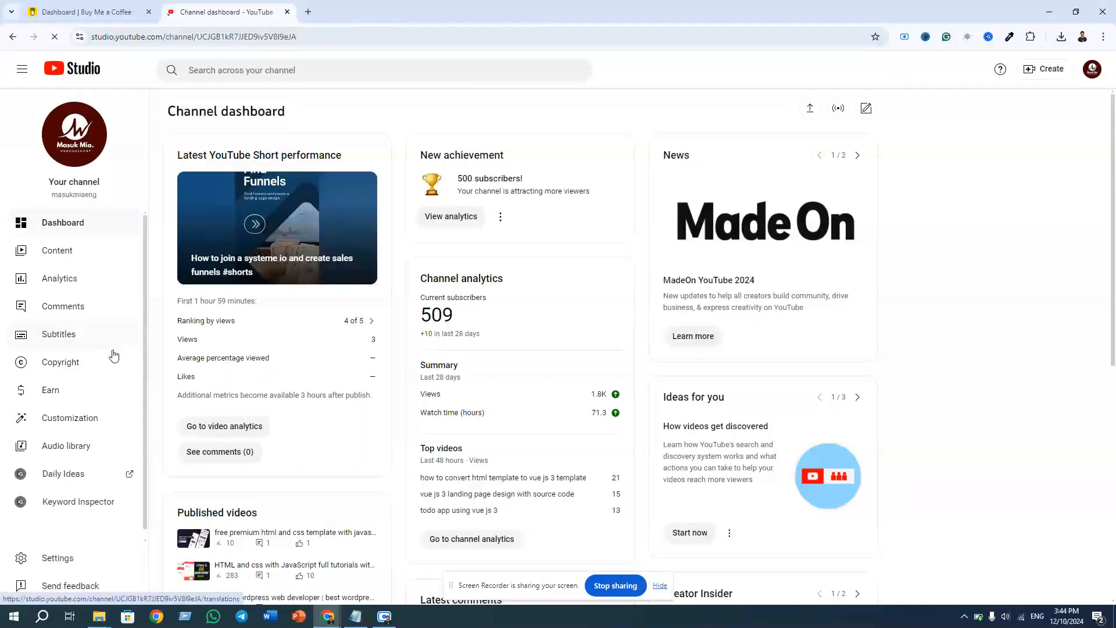
left_click(67, 252)
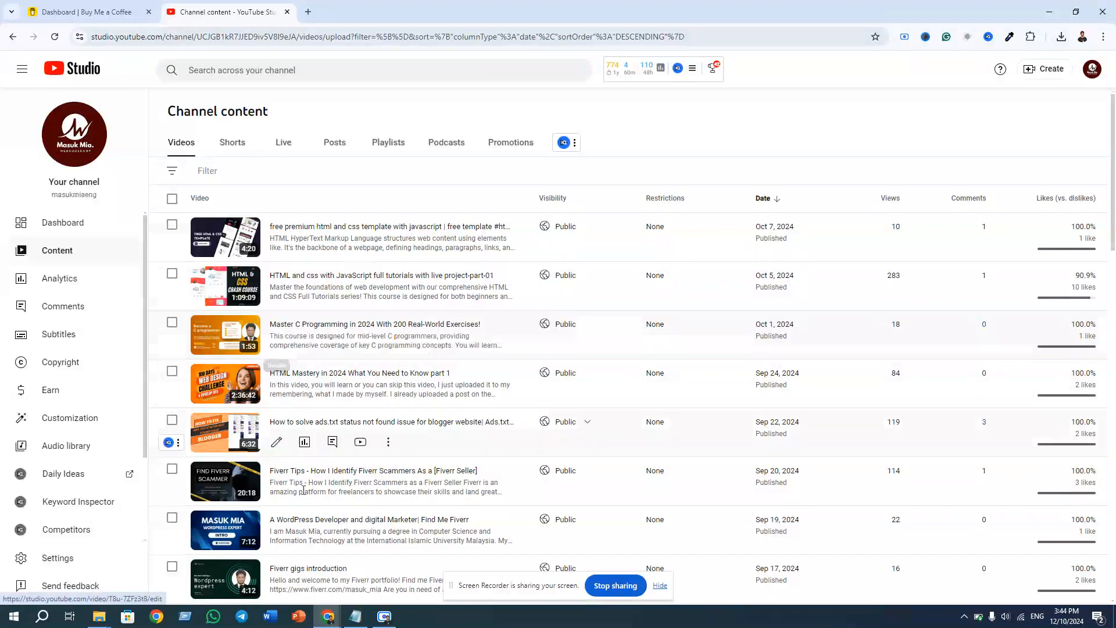
left_click(276, 492)
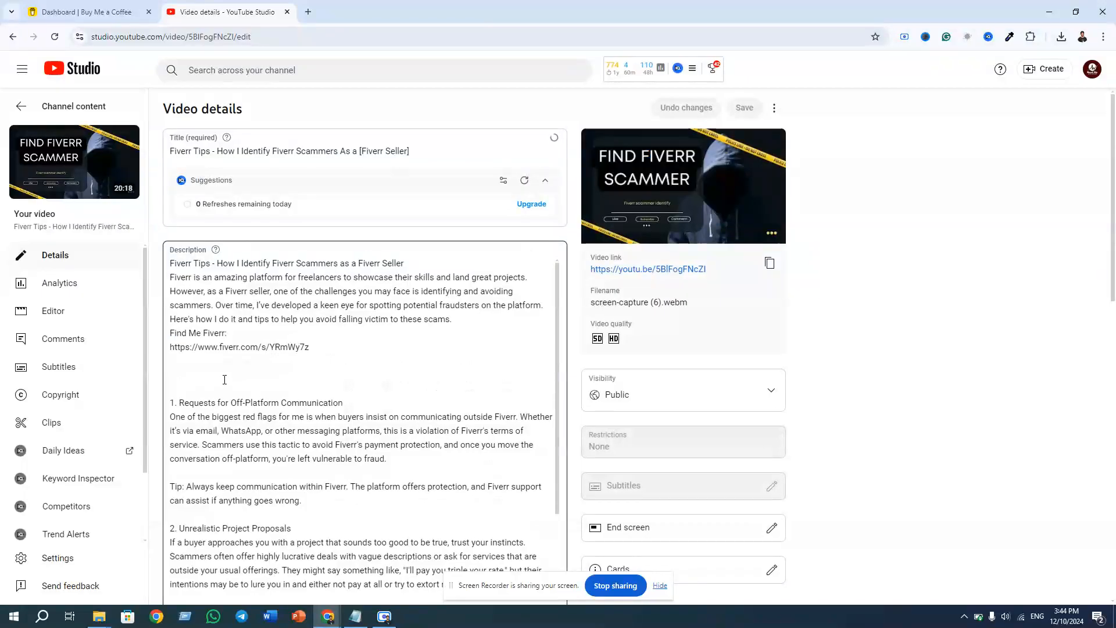
Step: Add the heading "timestamp and chapter:" to the video description, directly above the Tags section
scroll(349, 400, "down", 4)
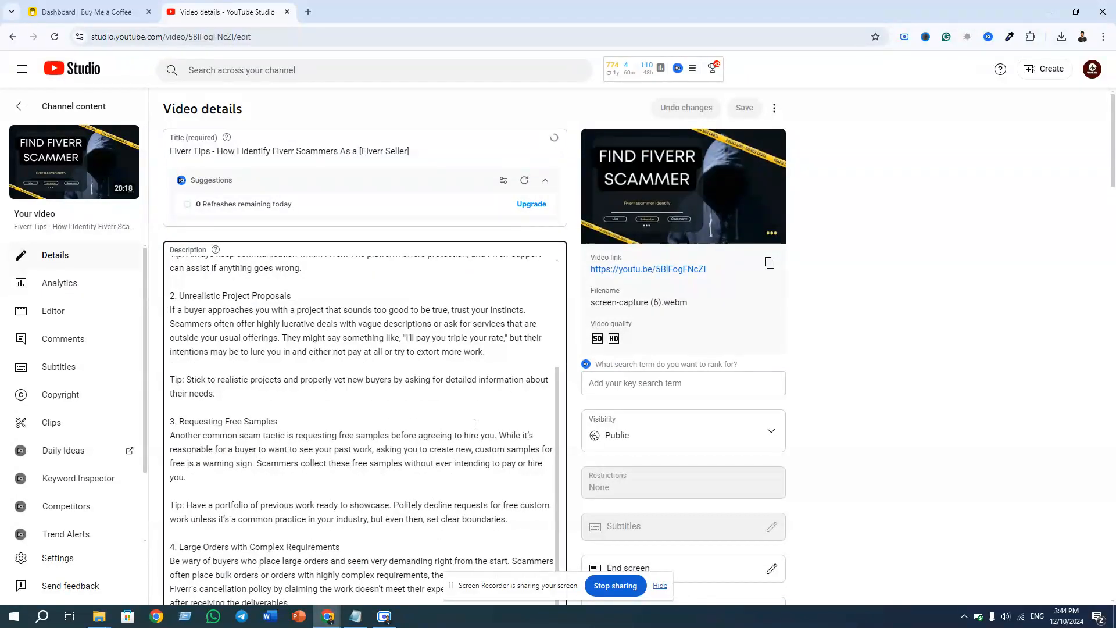
scroll(883, 387, "down", 5)
scroll(884, 386, "down", 10)
scroll(583, 349, "up", 6)
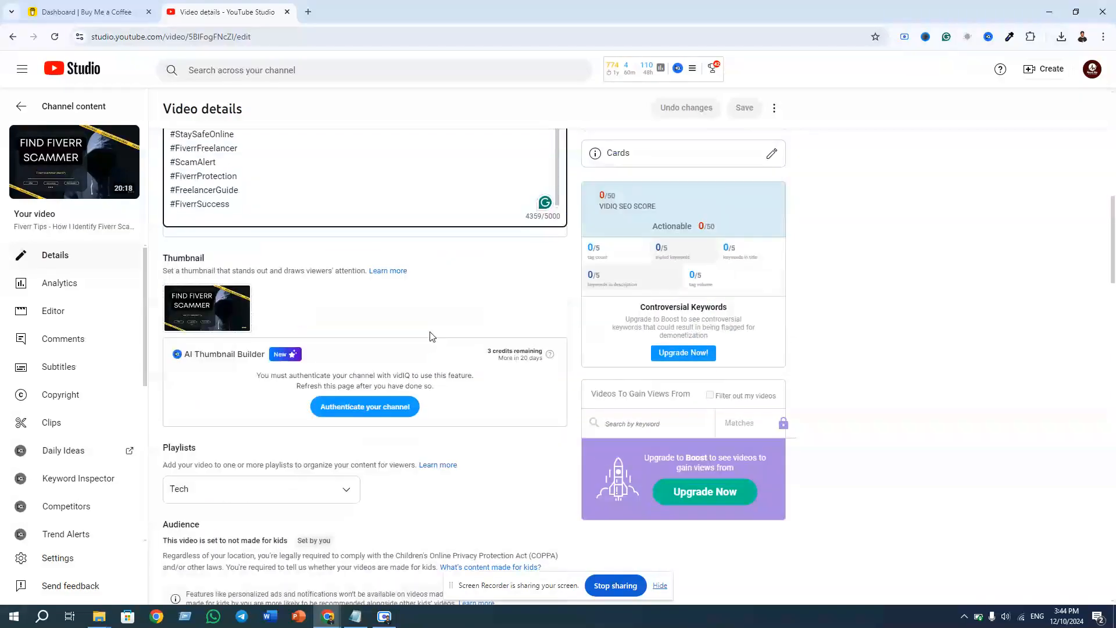
scroll(304, 307, "up", 8)
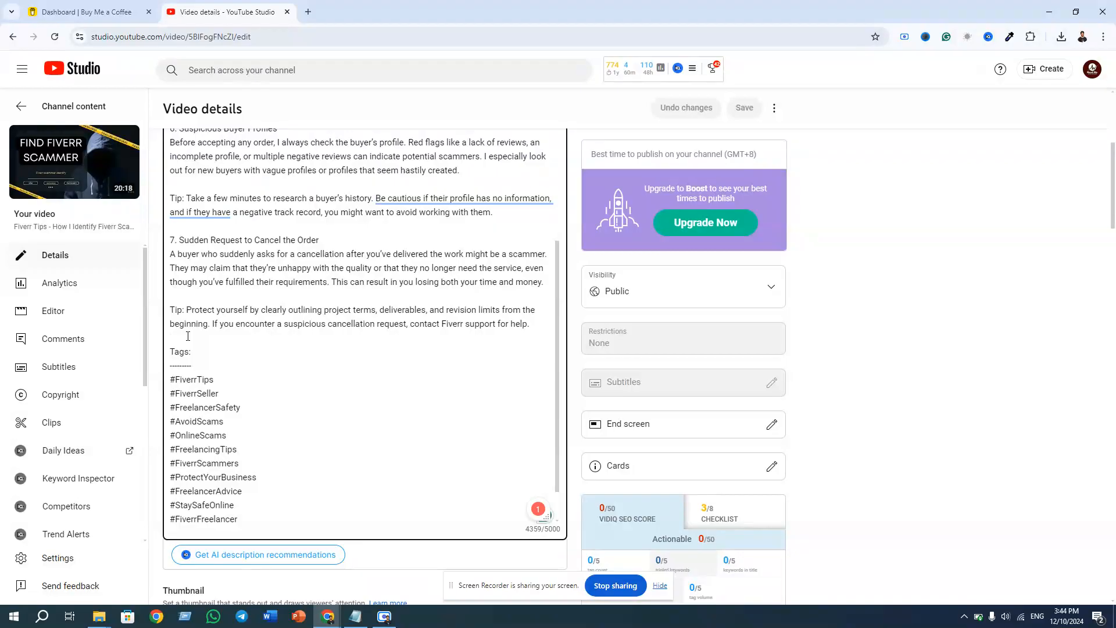
type("ti")
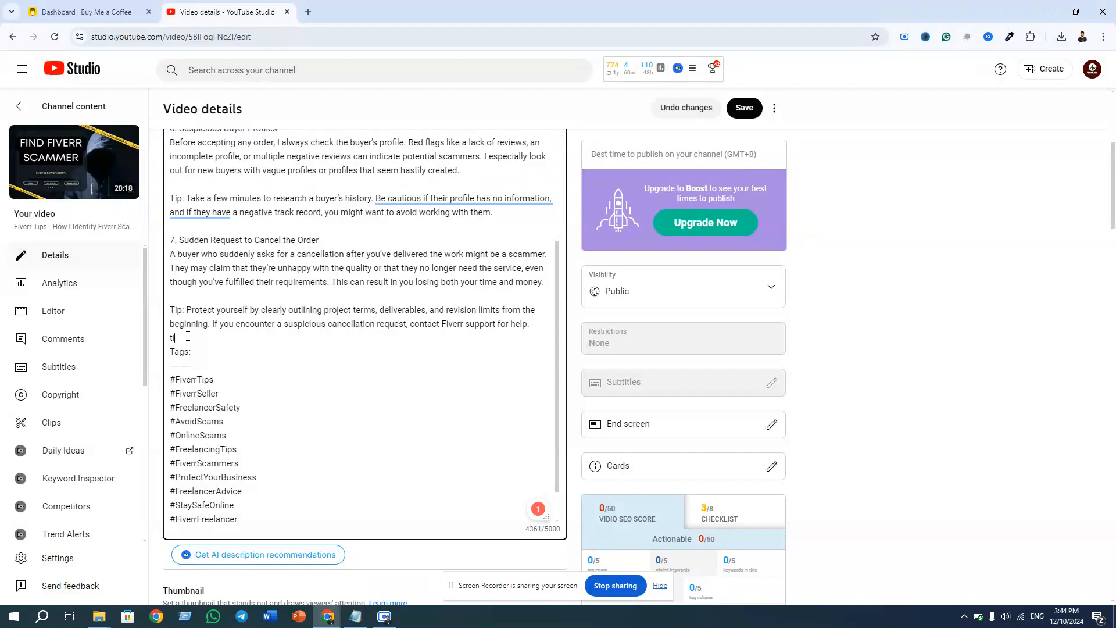
type("mestamp and chapyer")
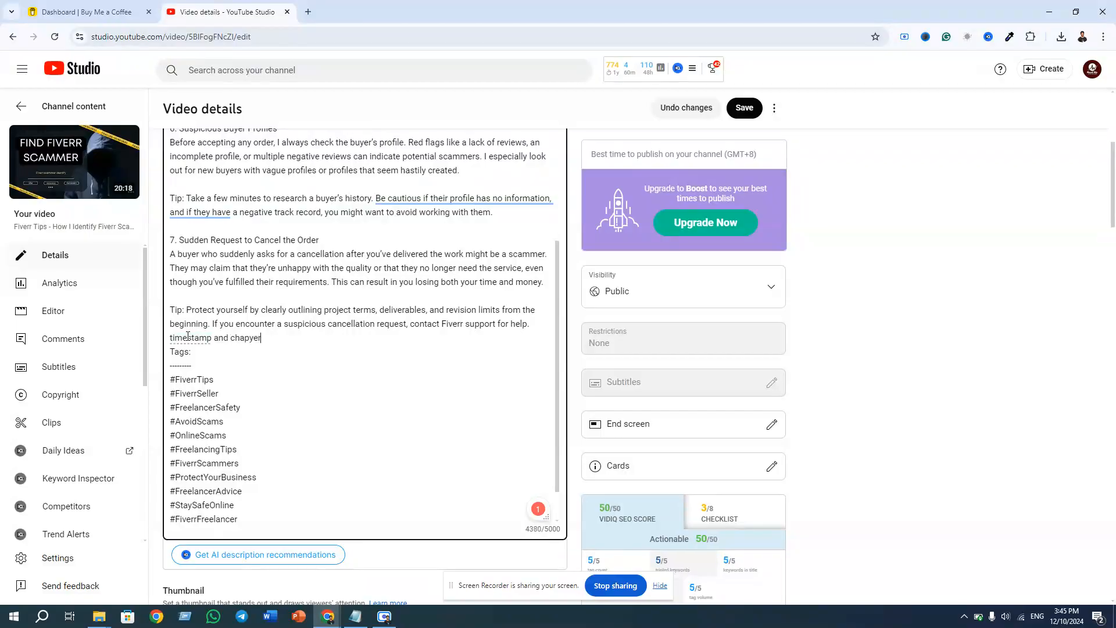
key("BackSpace")
key("BackSpace")
key("BackSpace")
type("ter:")
key("Return")
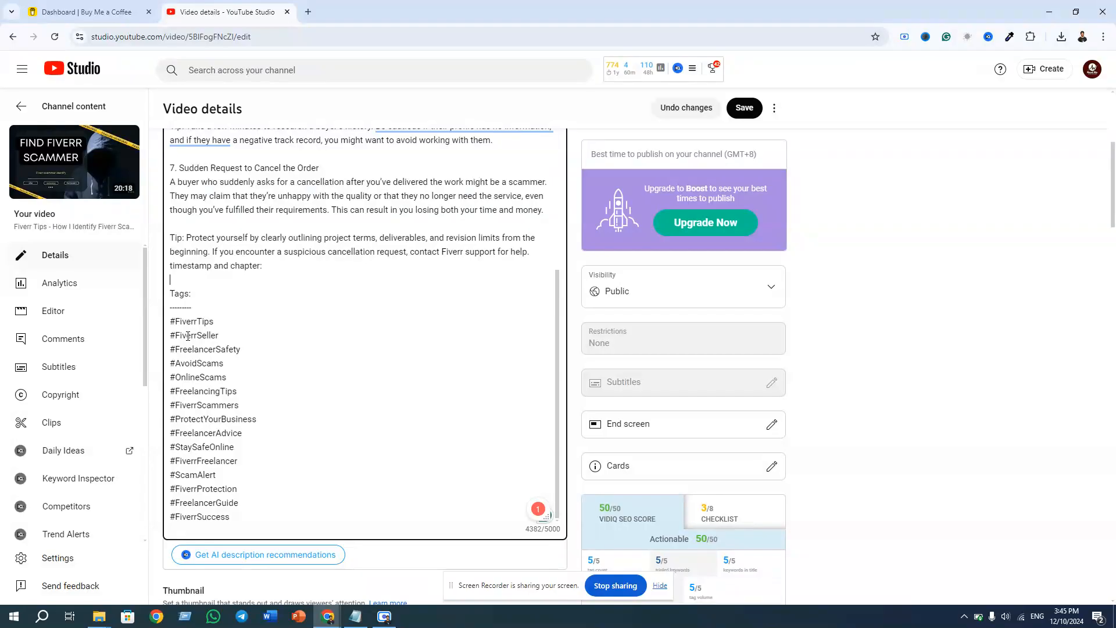
Step: Add the timestamp line "0:00 intro" below the new heading in the description
type("in")
key("BackSpace")
key("BackSpace")
type("0:00 intro")
key("Return")
Step: Add a second timestamp line "0:60 intro", relabel the 0:00 line as "start", and save the video details
type("0:")
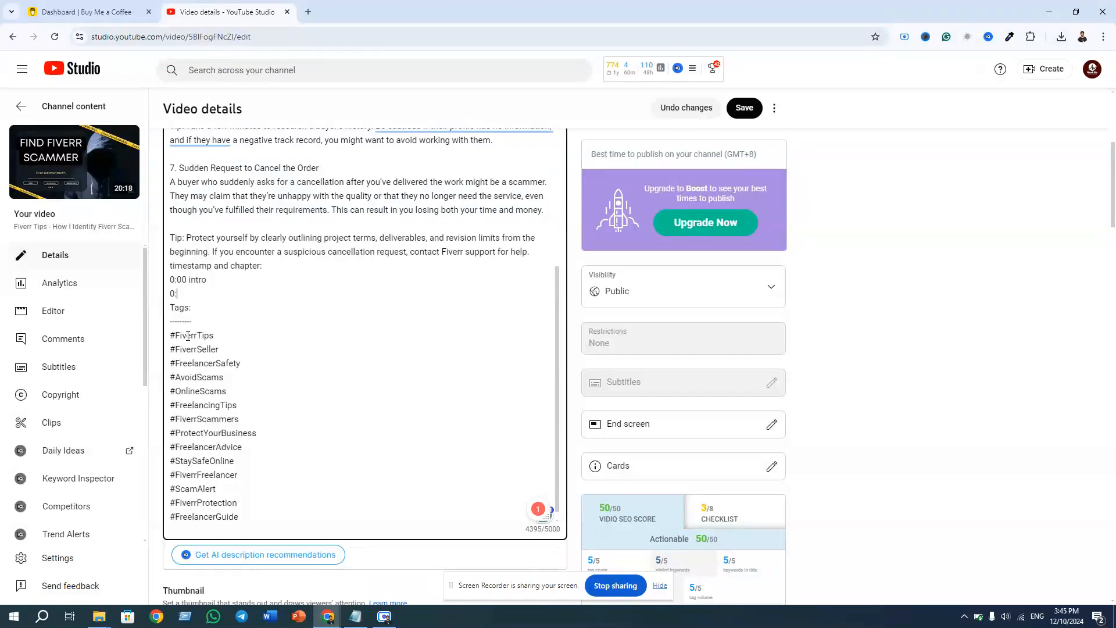
type("2")
key("BackSpace")
type("60")
type("e")
key("BackSpace")
key("BackSpace")
key("BackSpace")
key("BackSpace")
type("start")
left_click(219, 293)
type("intro")
key("Return")
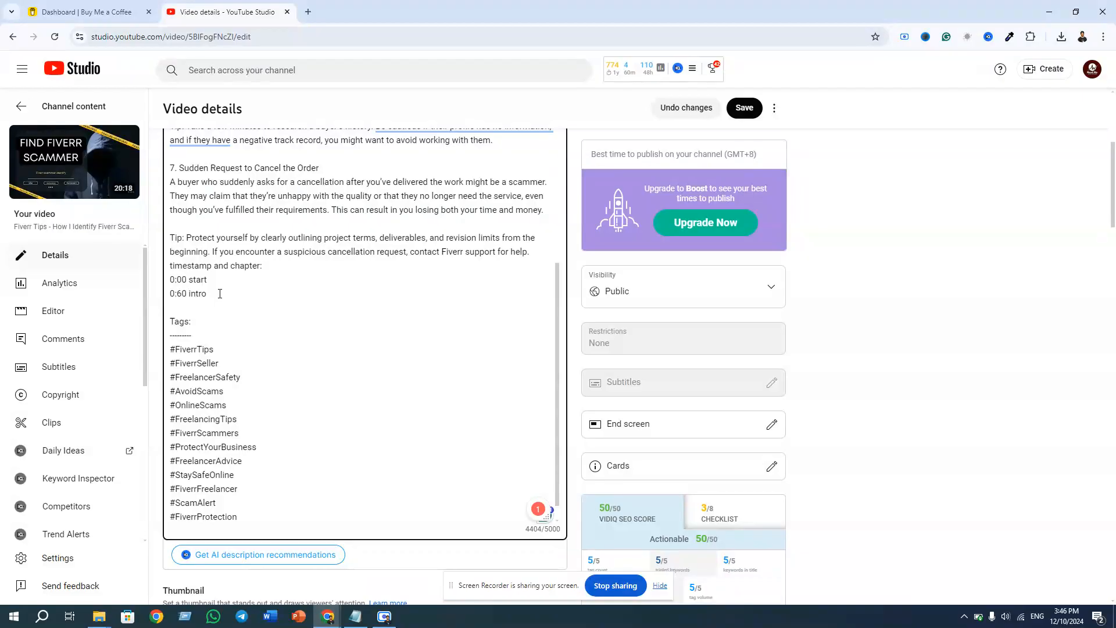
left_click(746, 114)
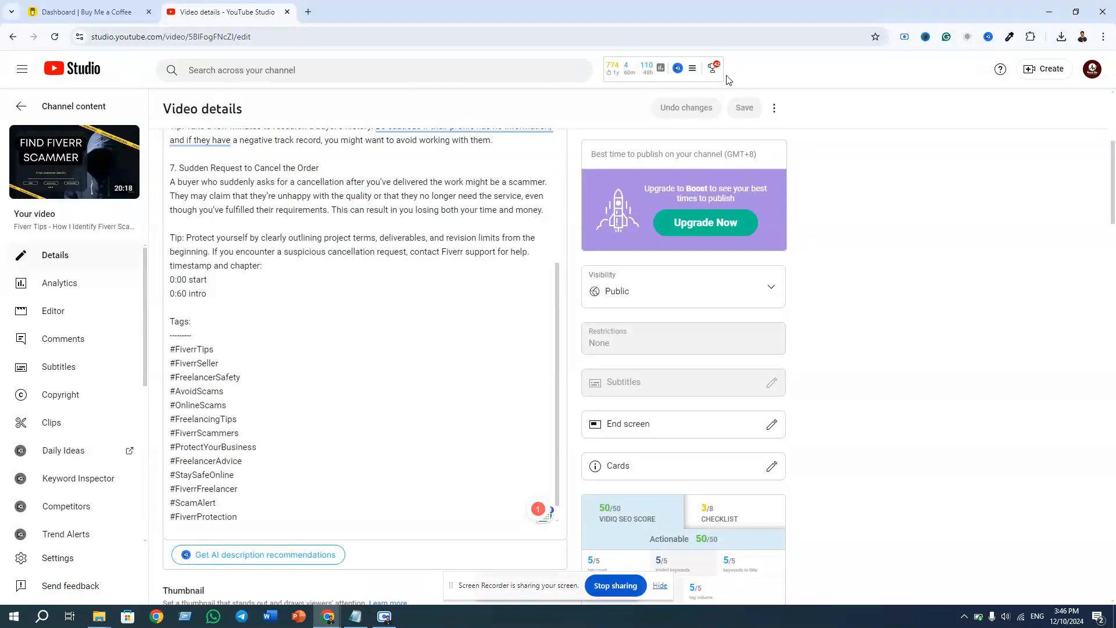
Step: Open the video's watch page, skip the ad, and check in the expanded description whether the timestamps work as chapter links
scroll(634, 285, "up", 5)
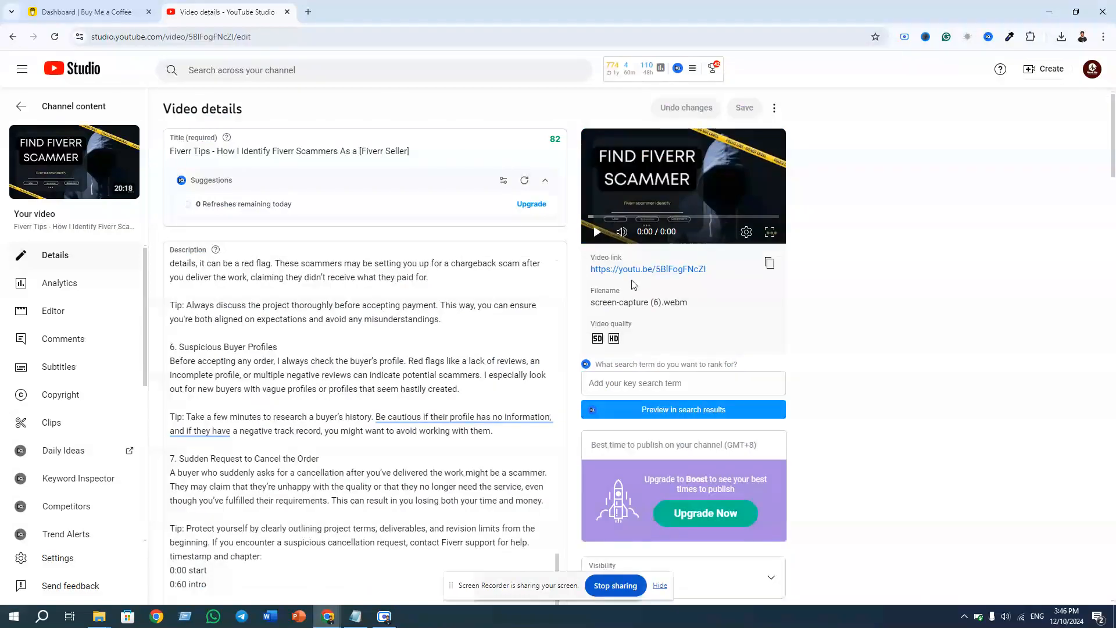
left_click(628, 270)
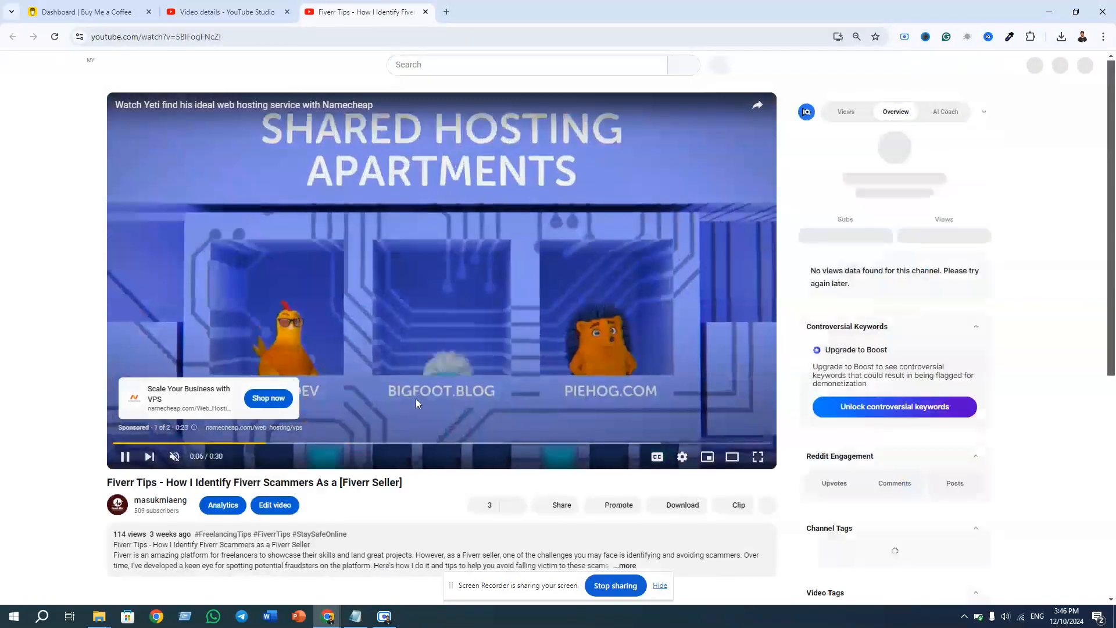
scroll(416, 398, "down", 3)
left_click(632, 391)
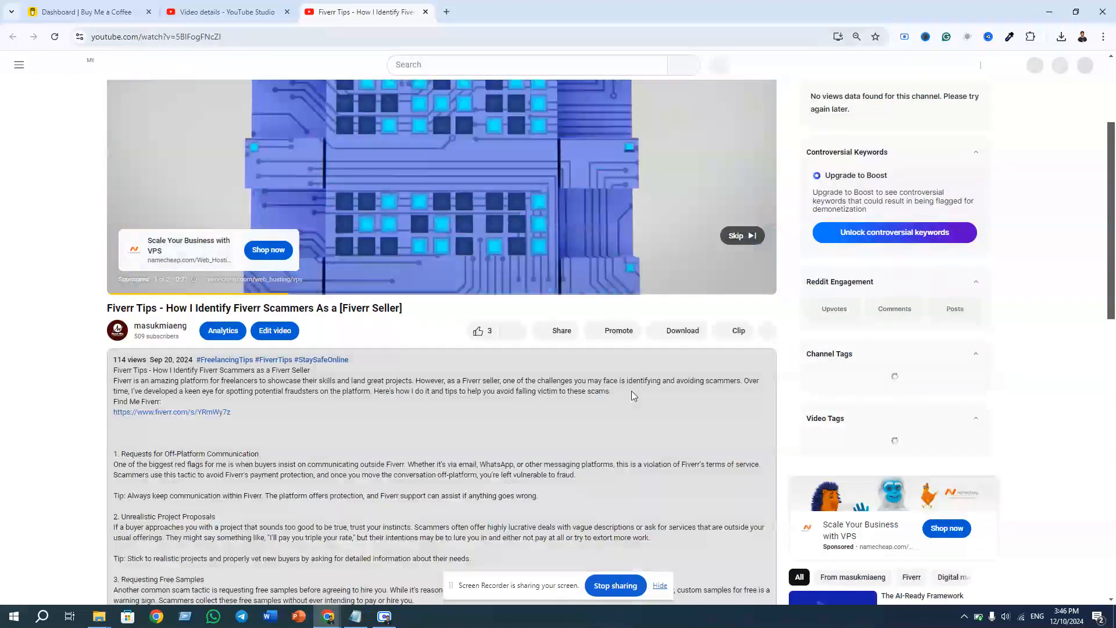
scroll(632, 391, "down", 10)
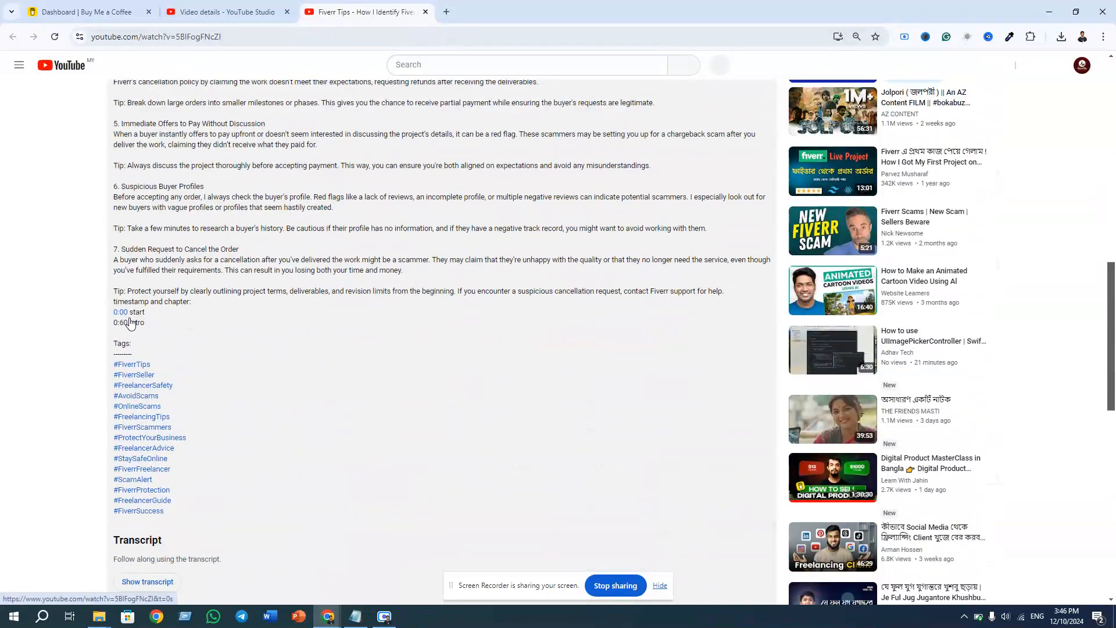
scroll(314, 378, "up", 12)
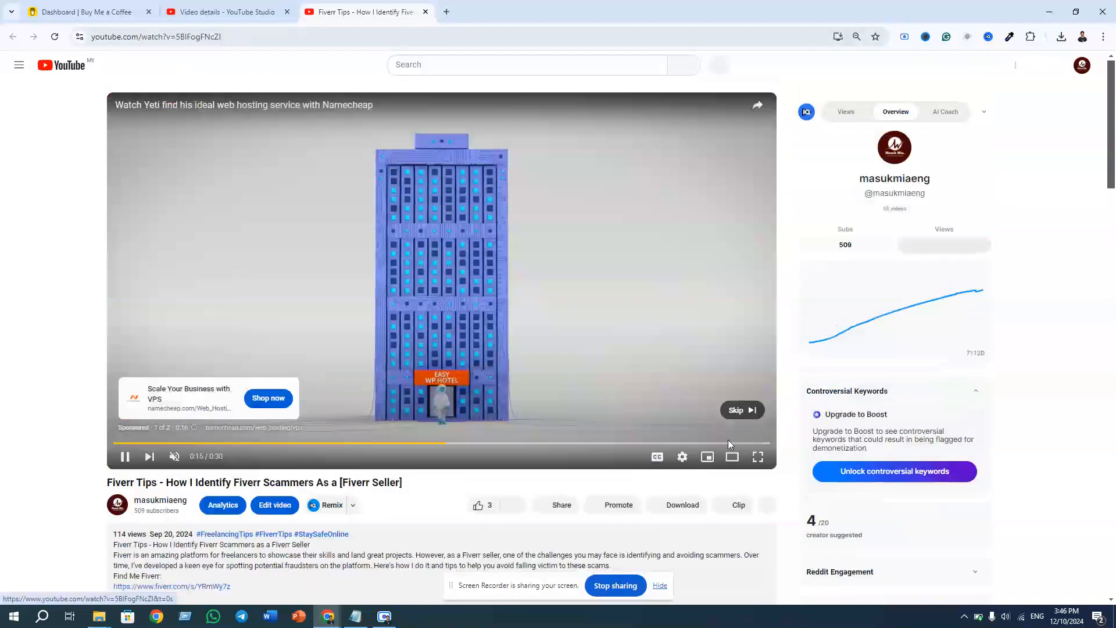
left_click(739, 410)
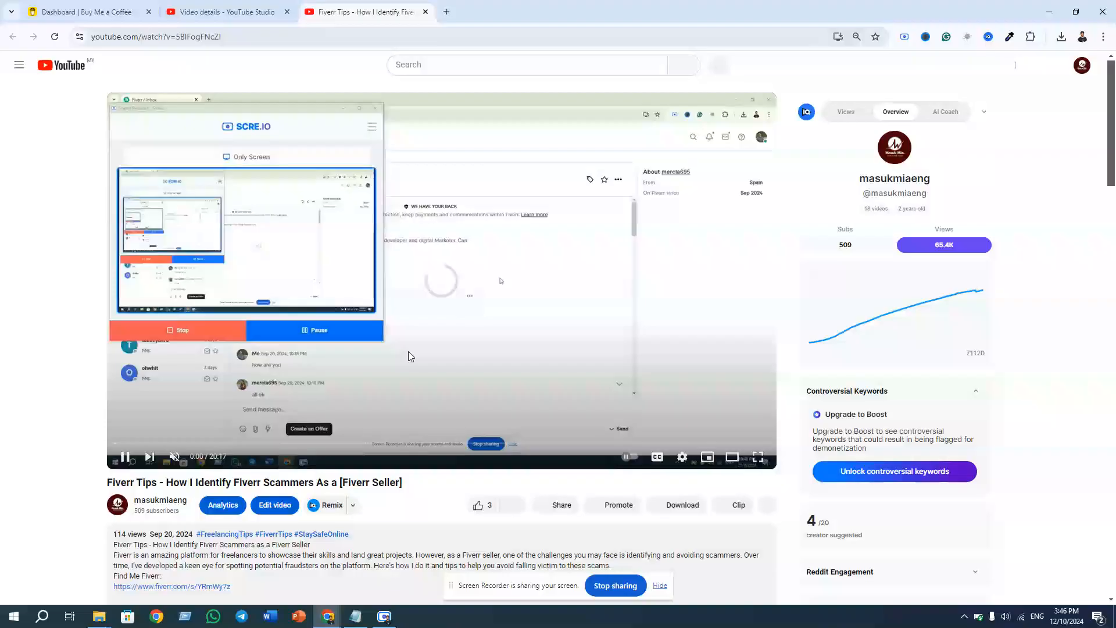
scroll(409, 353, "down", 7)
scroll(445, 376, "down", 5)
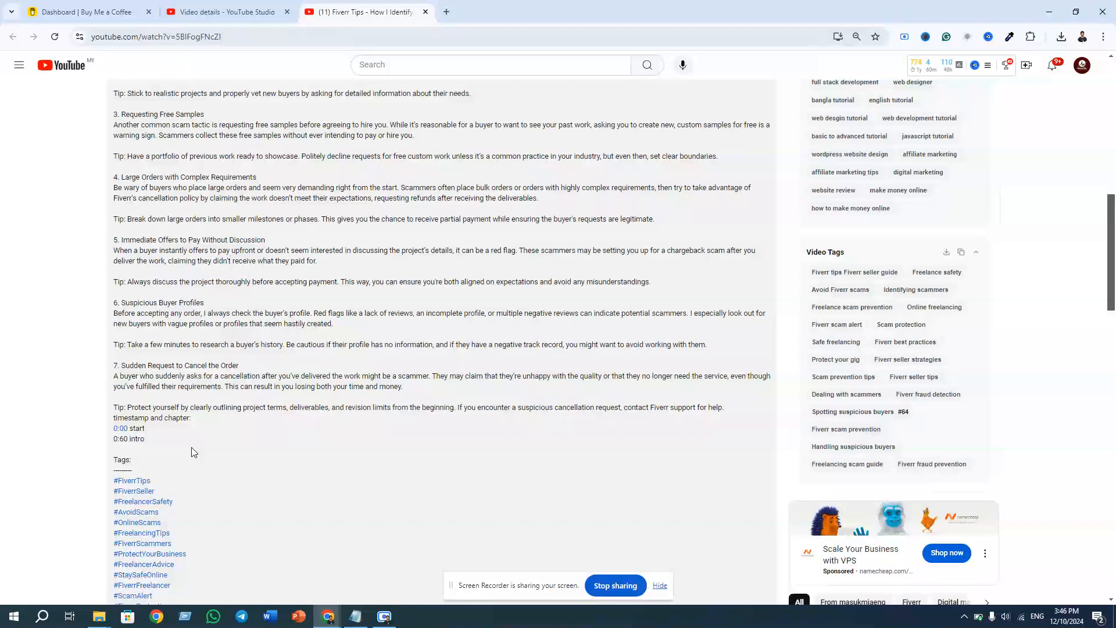
scroll(277, 443, "up", 4)
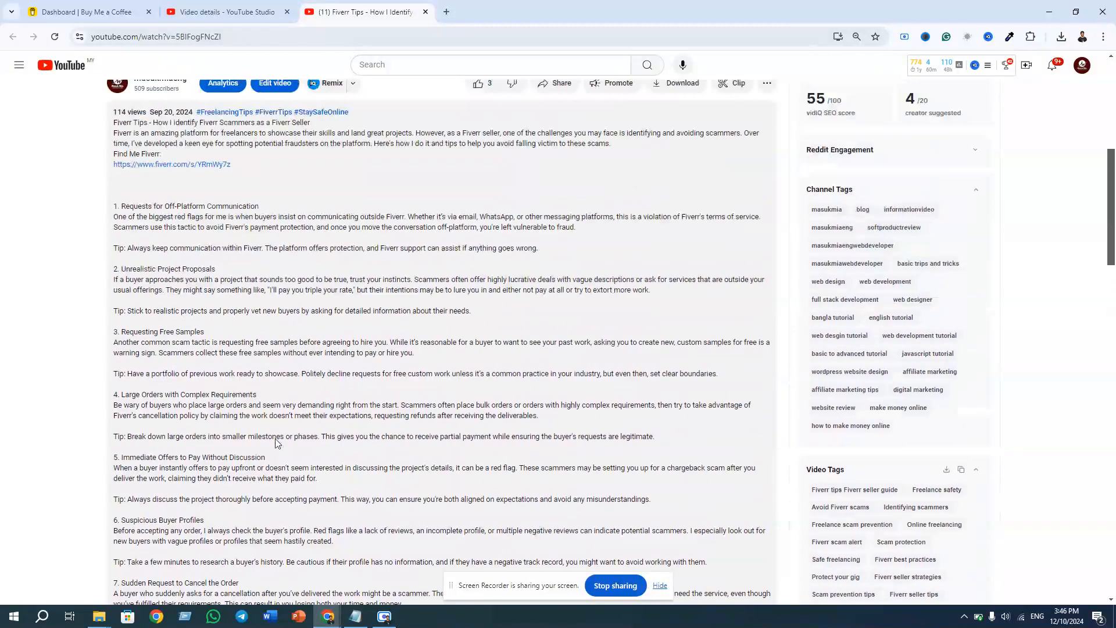
Step: Switch to Notepad and copy the three chapter lines from "0:00 - Introduction" through "3:30 - Chapter 2: How to Add Timestamps"
left_click(355, 616)
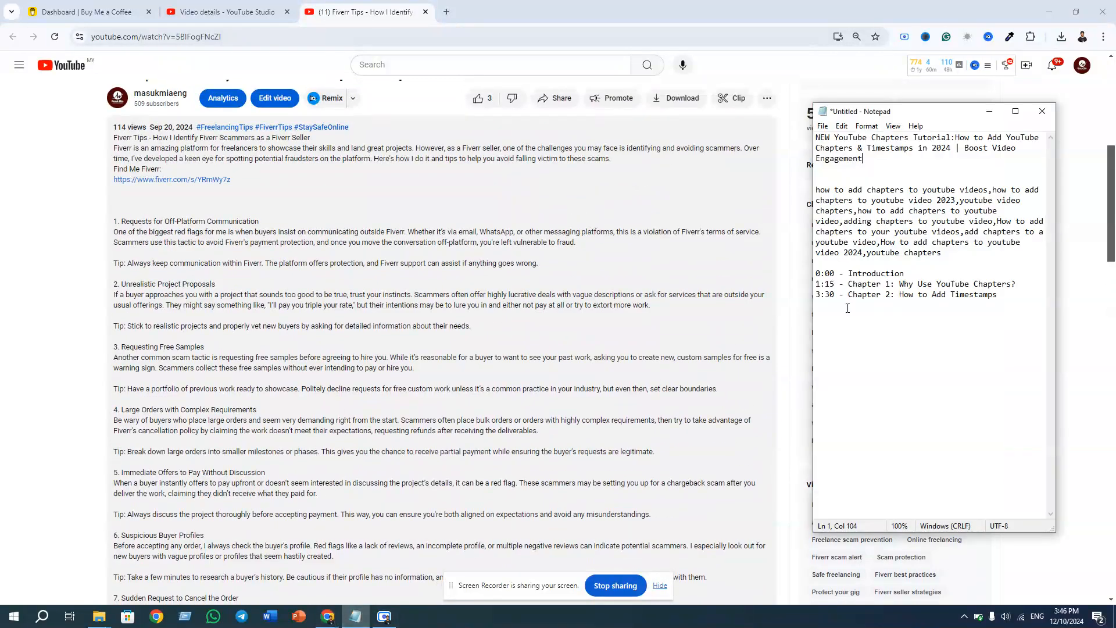
left_click_drag(1000, 297, 816, 273)
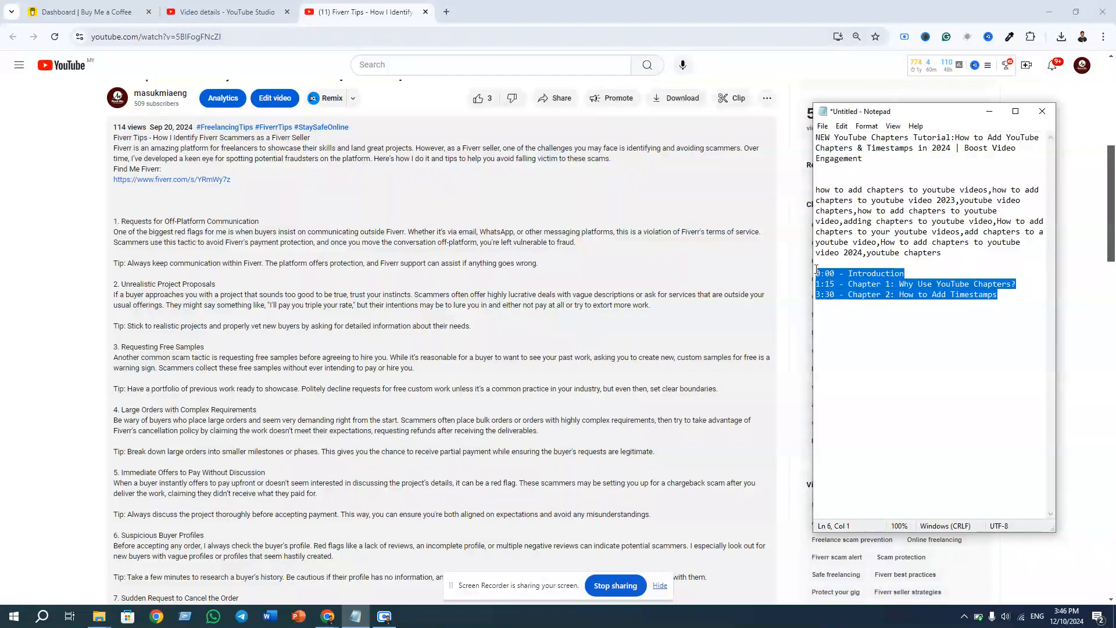
right_click(882, 292)
left_click(878, 321)
Step: Replace the "0:00 start" and "0:60 intro" lines in the Studio video description with the three copied chapter lines
left_click(226, 12)
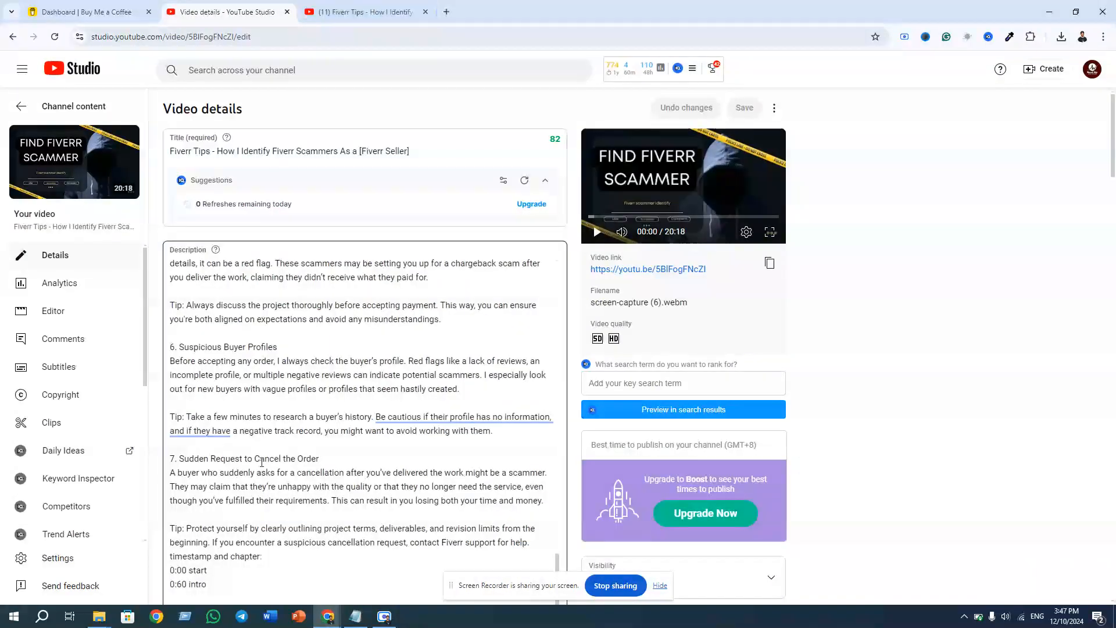
scroll(348, 503, "down", 1)
left_click_drag(207, 557, 172, 543)
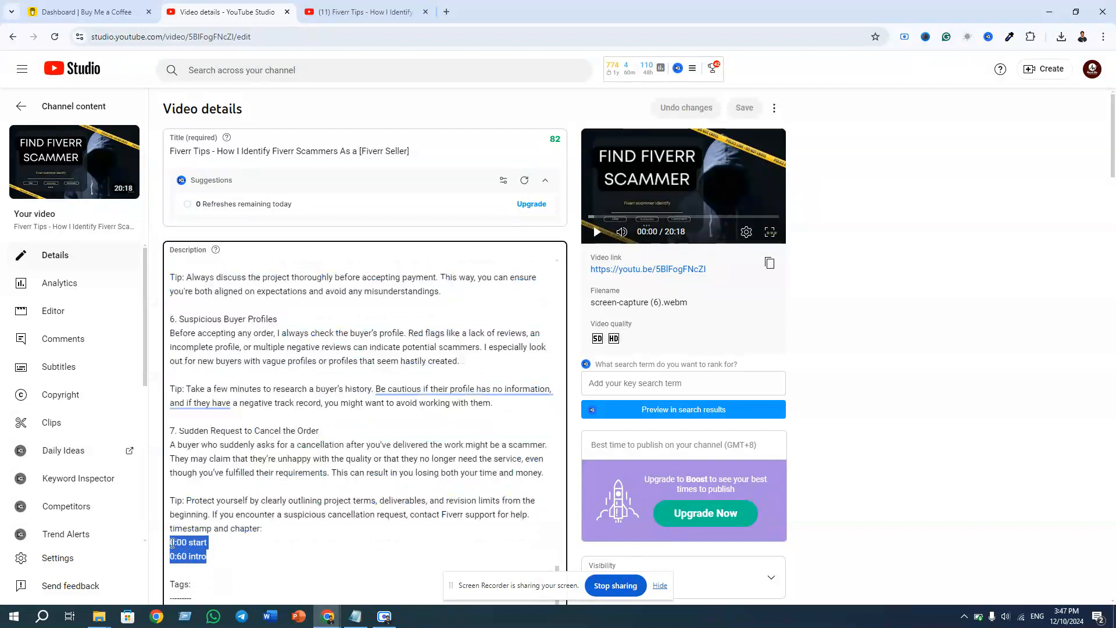
key("ctrl+v")
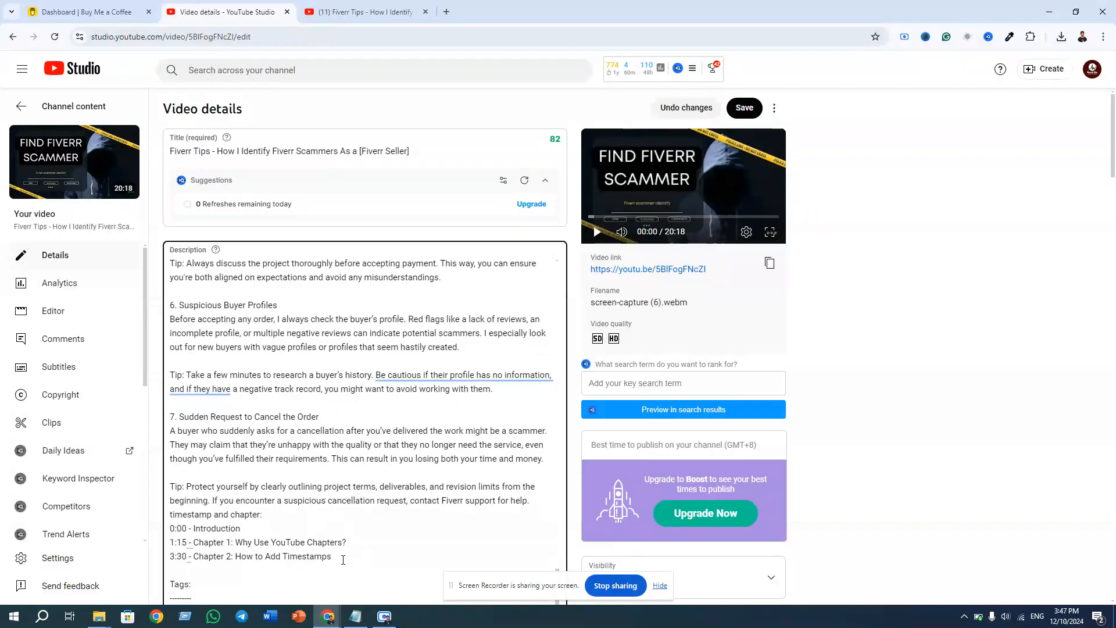
Step: Add the line "10:40 explain" below the 3:30 chapter in the description and save the video details
scroll(371, 542, "down", 3)
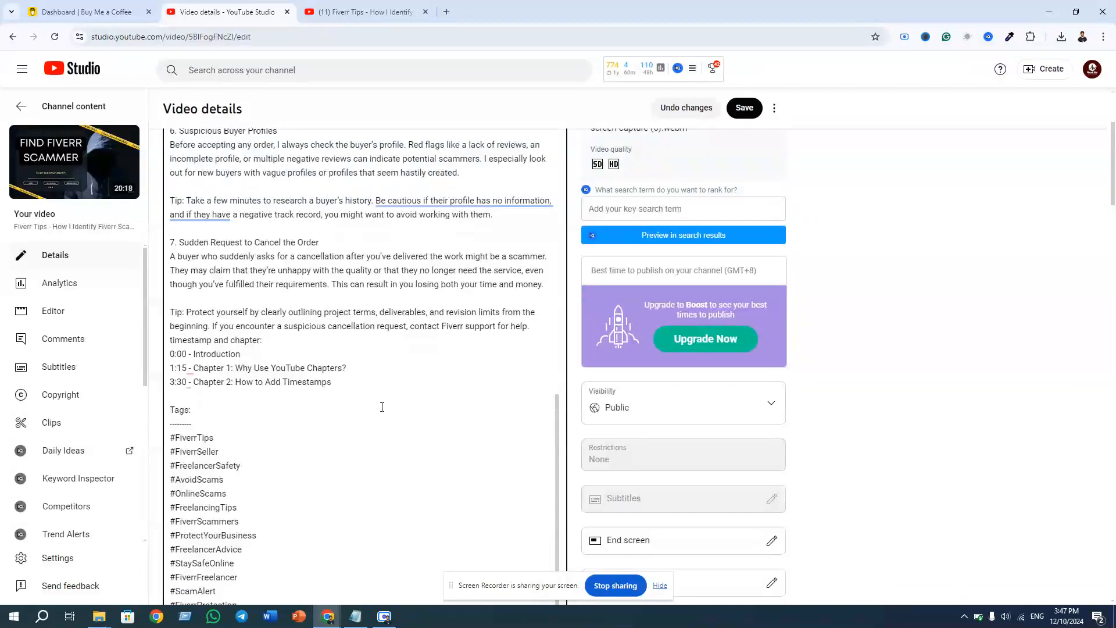
key("Return")
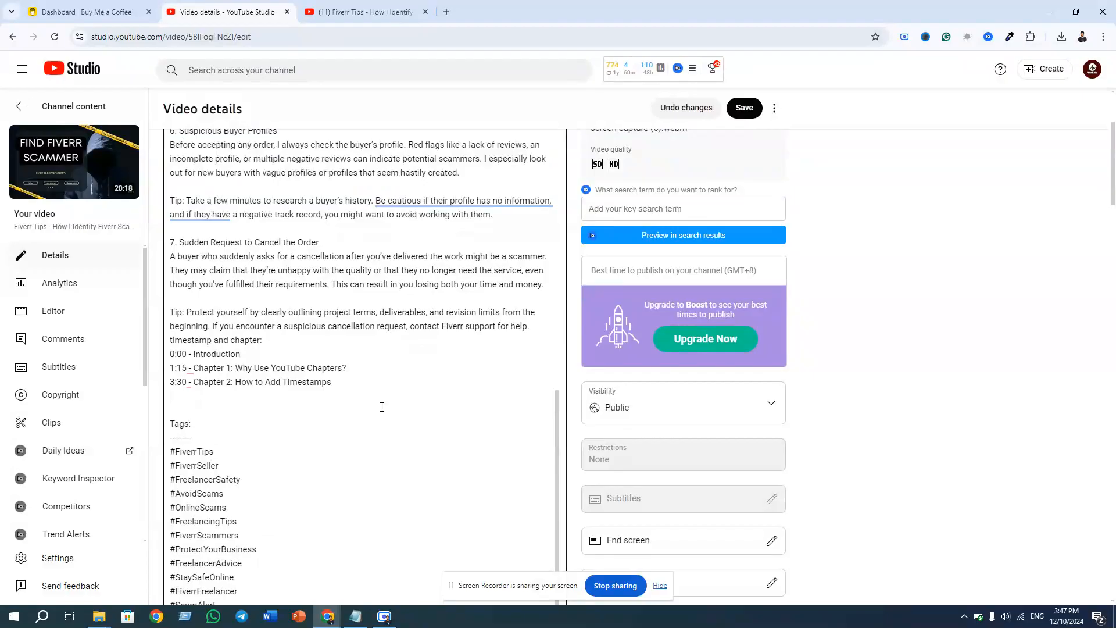
type("1")
type("0:40 explain")
left_click(744, 108)
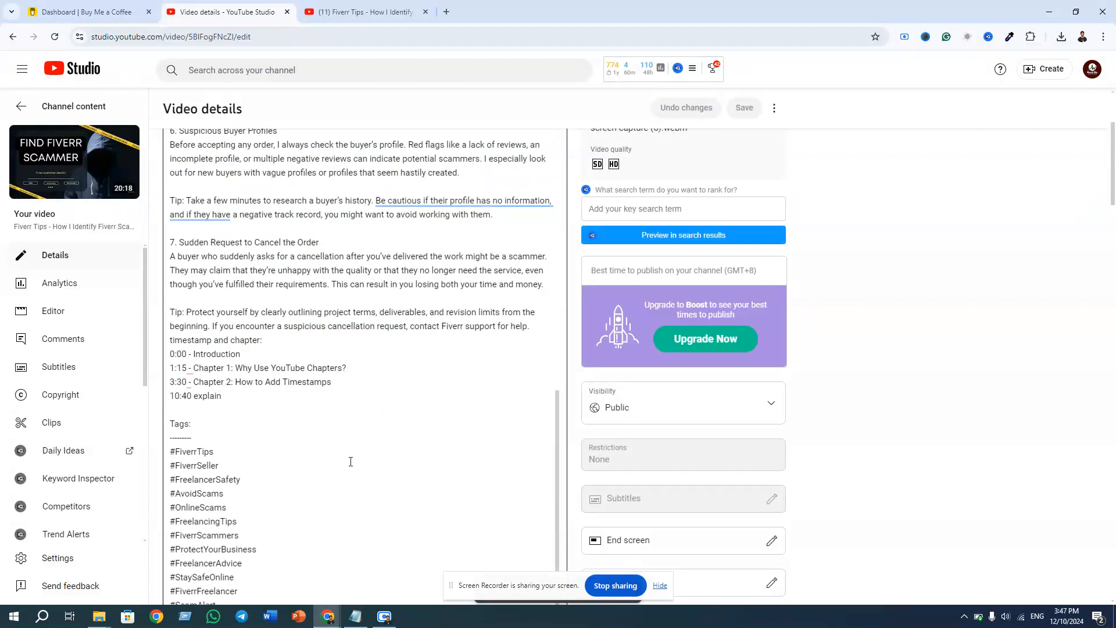
Step: Reopen the video's watch page, close the old watch tab, and examine the chapter timestamps in the expanded description
scroll(661, 286, "up", 3)
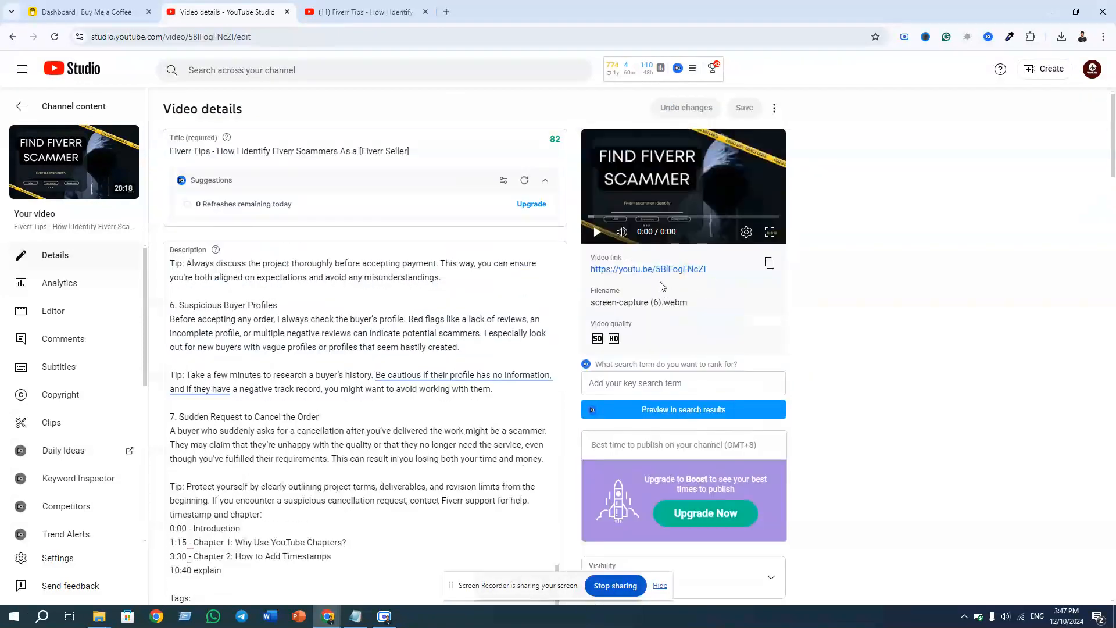
left_click(626, 270)
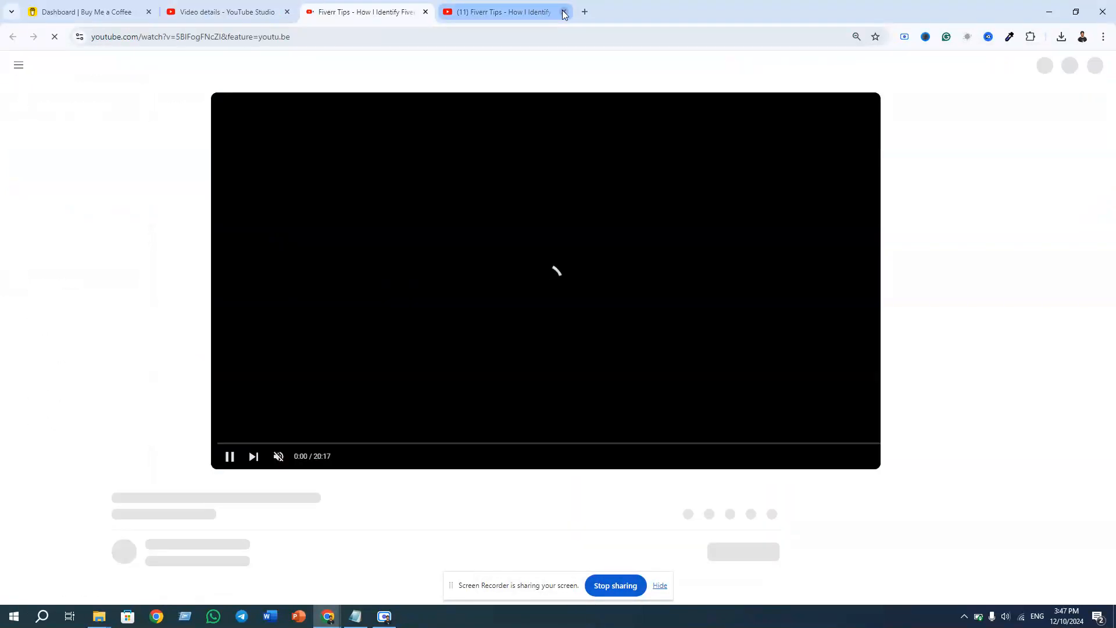
left_click(563, 12)
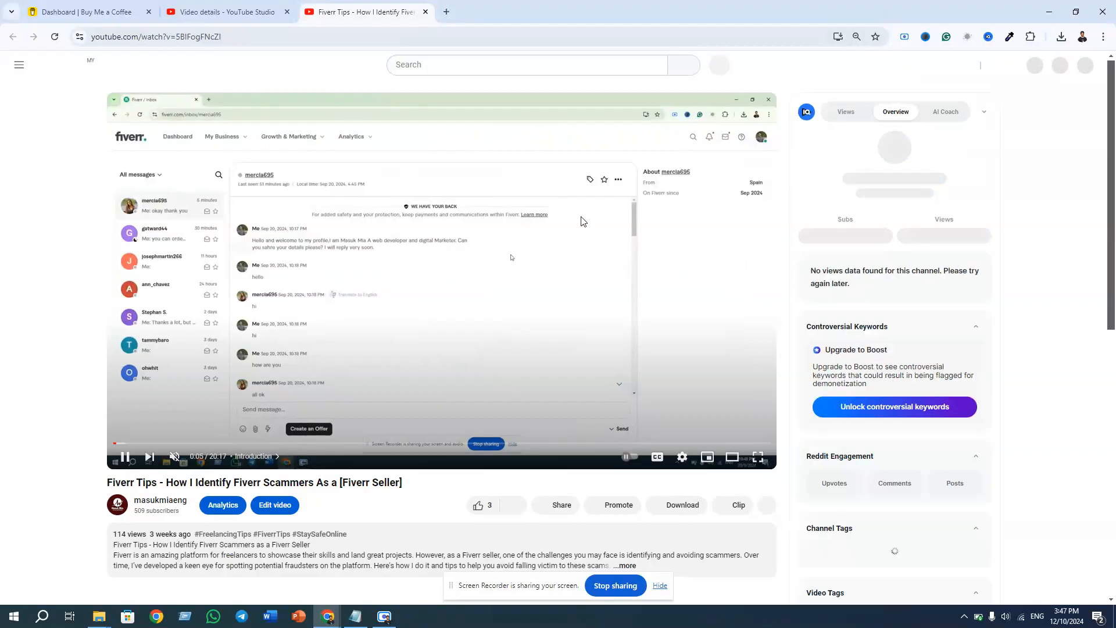
scroll(608, 277, "down", 3)
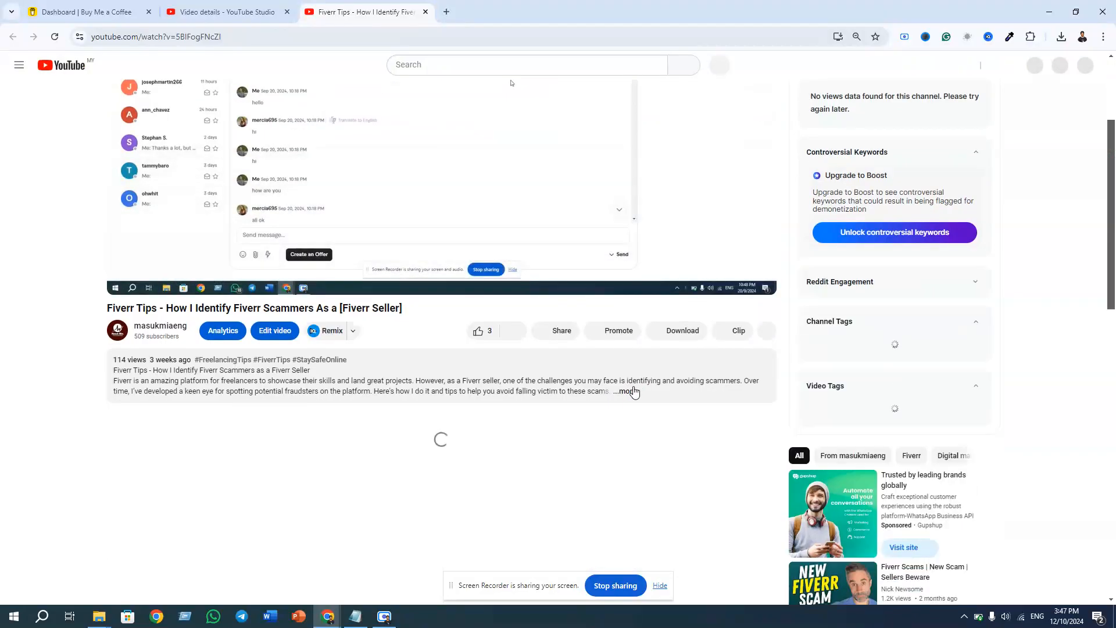
left_click(631, 389)
scroll(632, 365, "down", 3)
scroll(632, 364, "down", 6)
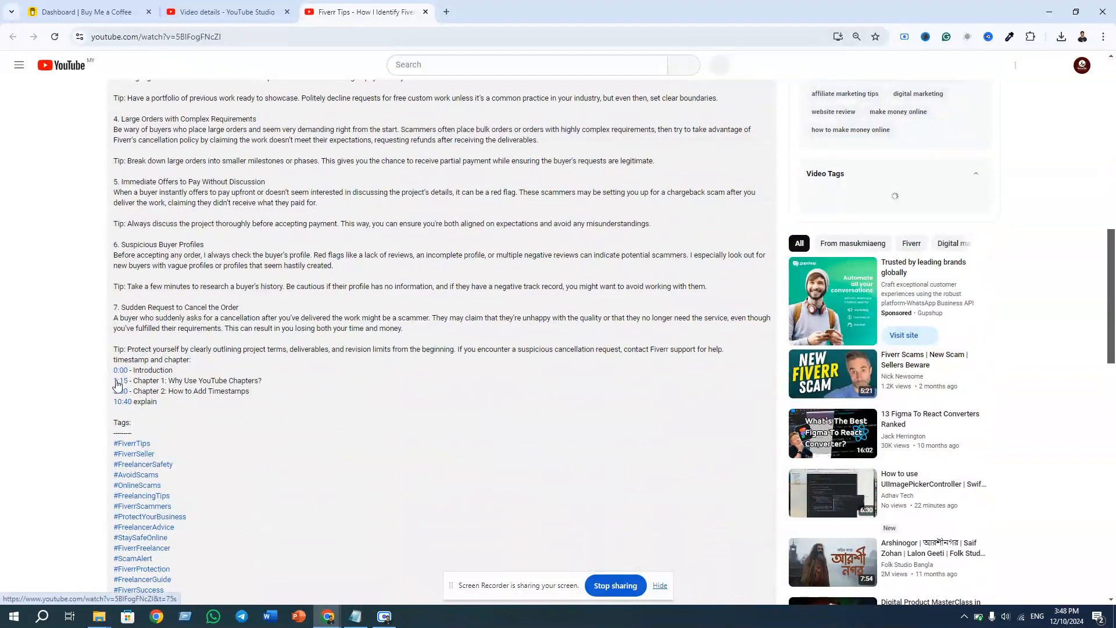
Step: Jump to the 3:30 chapter from the description and inspect the chapter list and the chapter segments on the player's progress bar
left_click(234, 390)
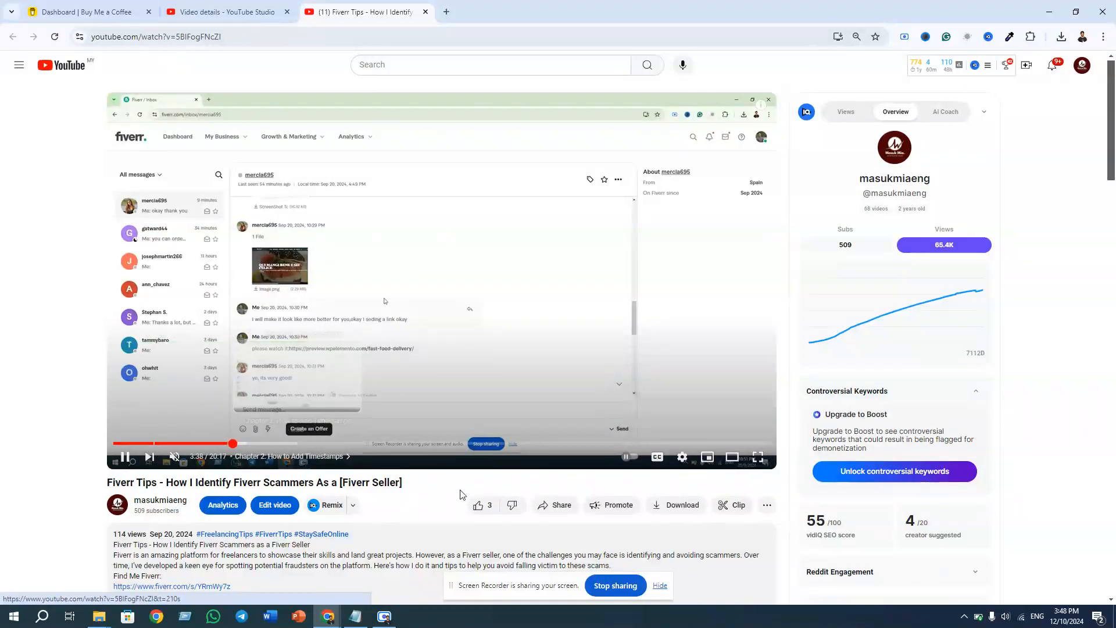
scroll(418, 495, "down", 8)
scroll(419, 494, "down", 2)
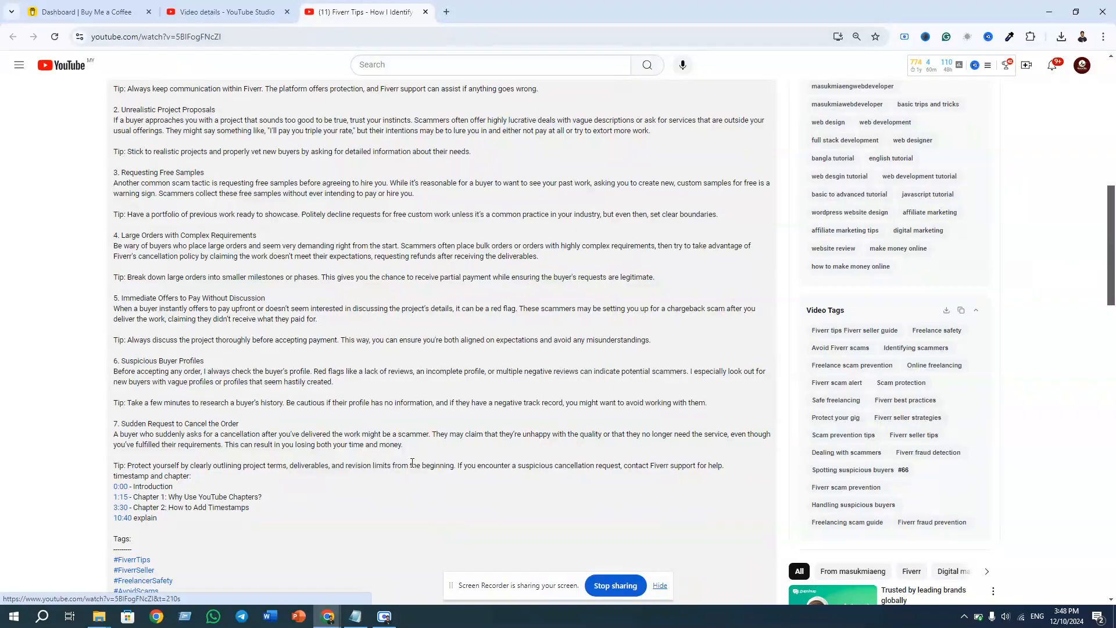
scroll(446, 449, "up", 12)
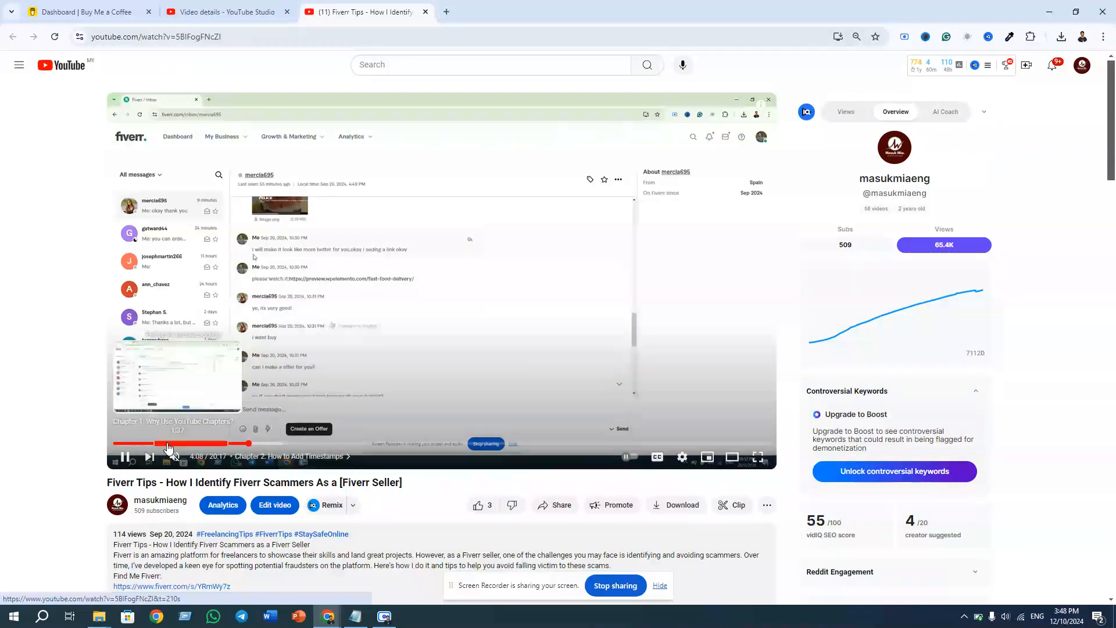
Step: Jump to the 10:40 "explain" chapter using its timestamp in the video description
scroll(323, 470, "down", 10)
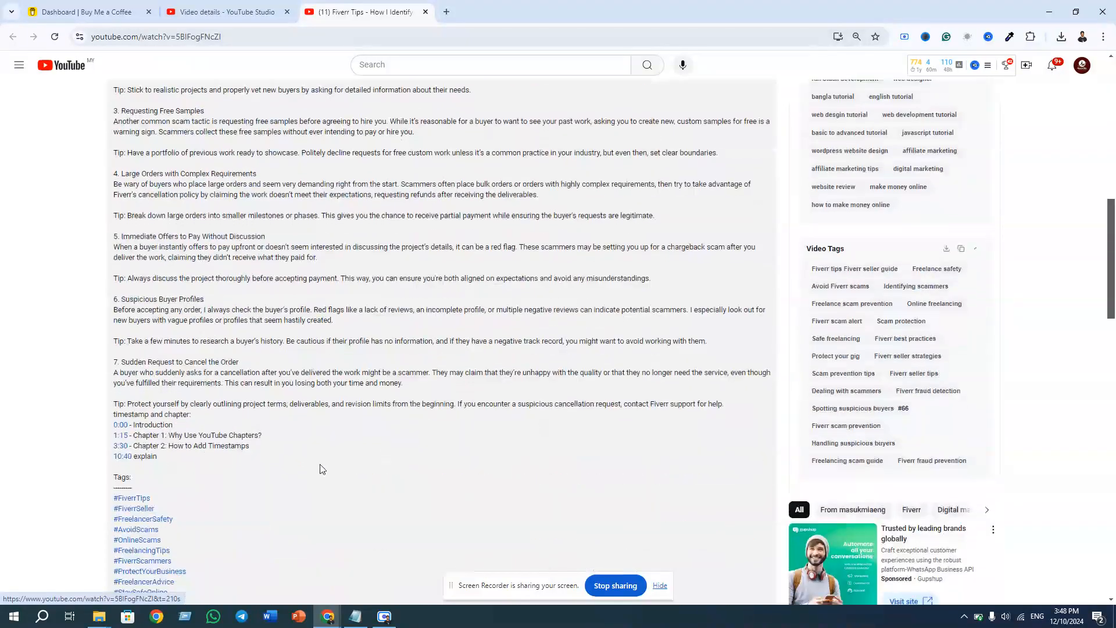
scroll(323, 469, "down", 1)
left_click(123, 402)
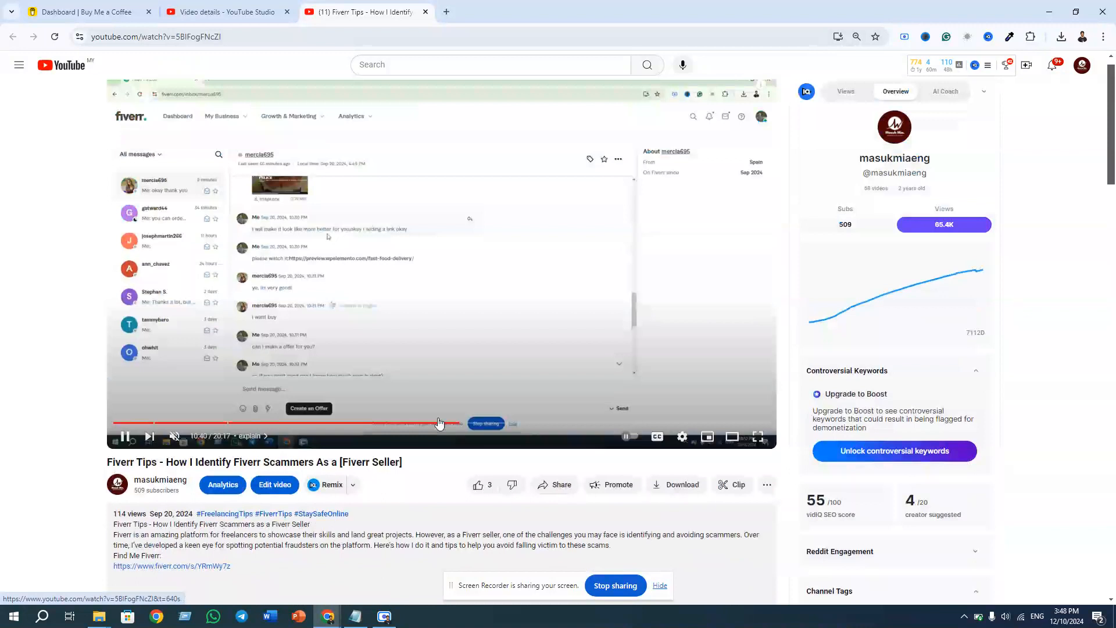